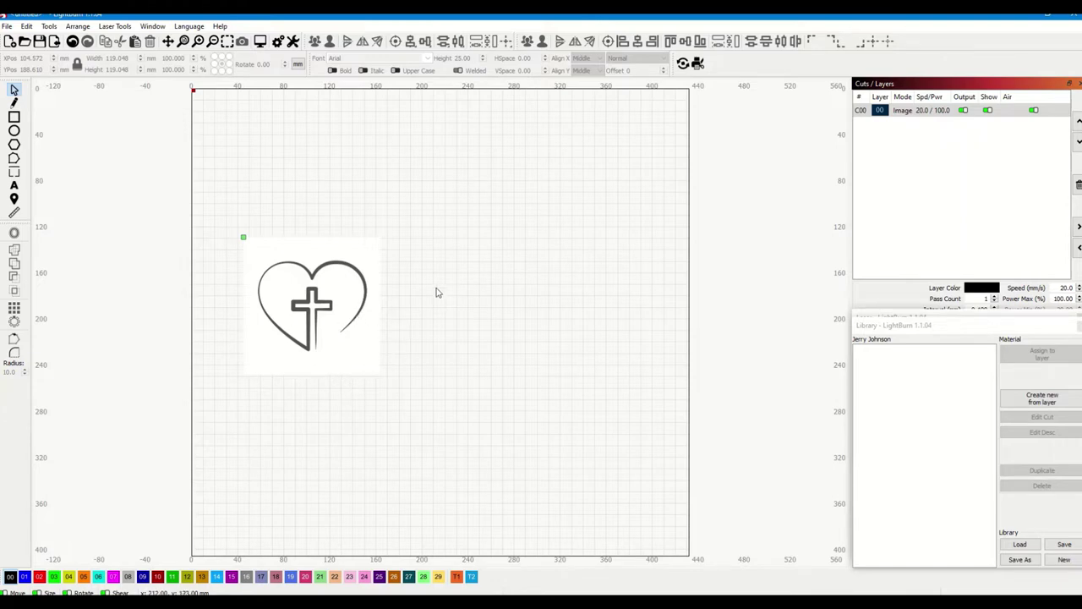
Add the text 'Billy Bob' beside the heart-cross image.
{"action": "left_click", "coordinate": [14, 185]}
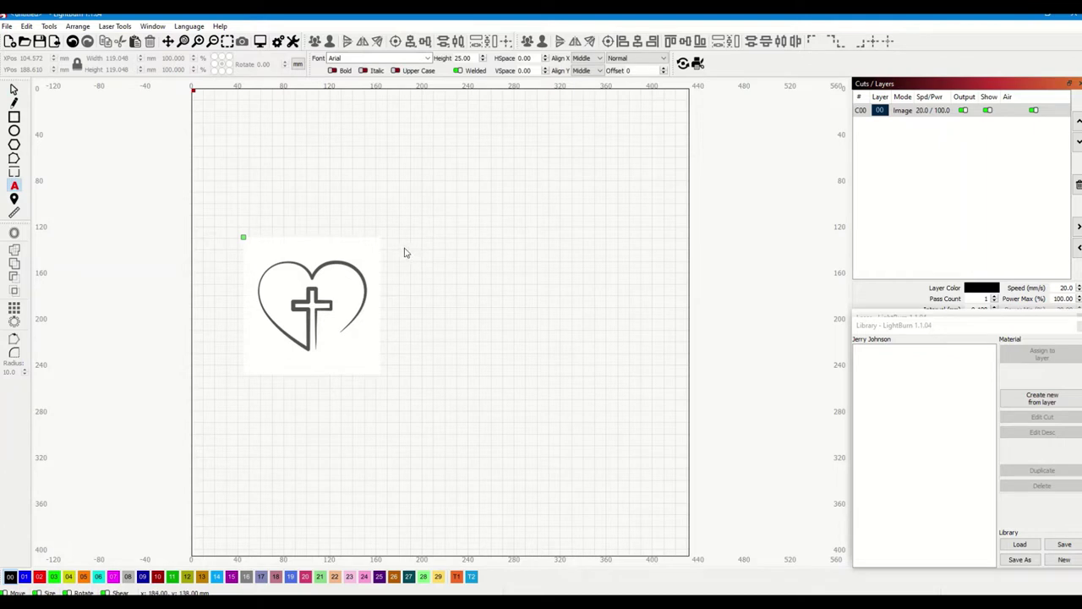
{"action": "left_click", "coordinate": [555, 302]}
{"action": "type", "text": "Billy"}
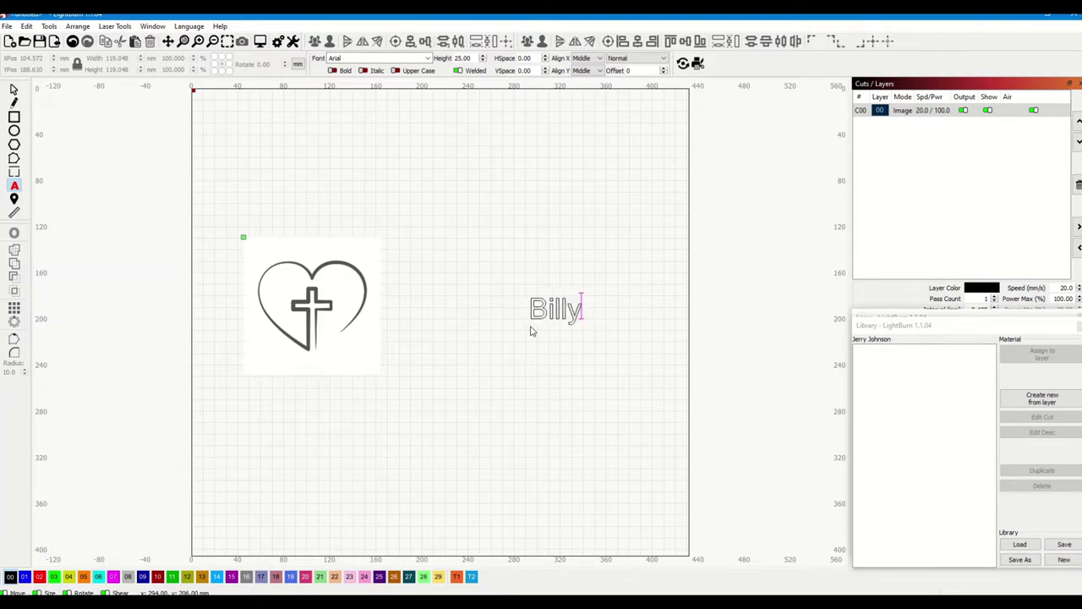
{"action": "type", "text": " Bob"}
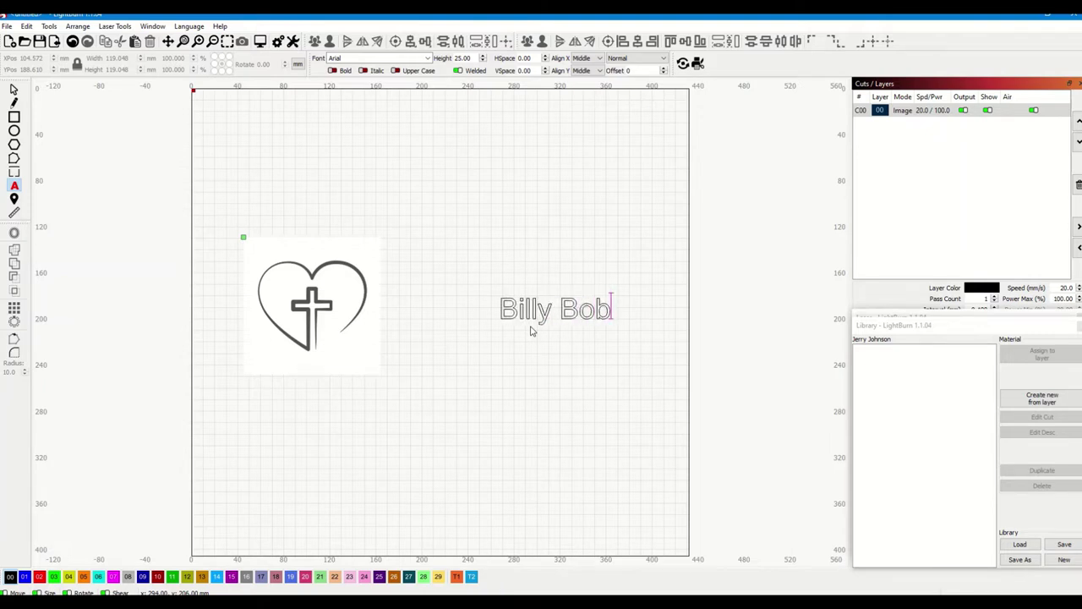
{"action": "left_click", "coordinate": [536, 353]}
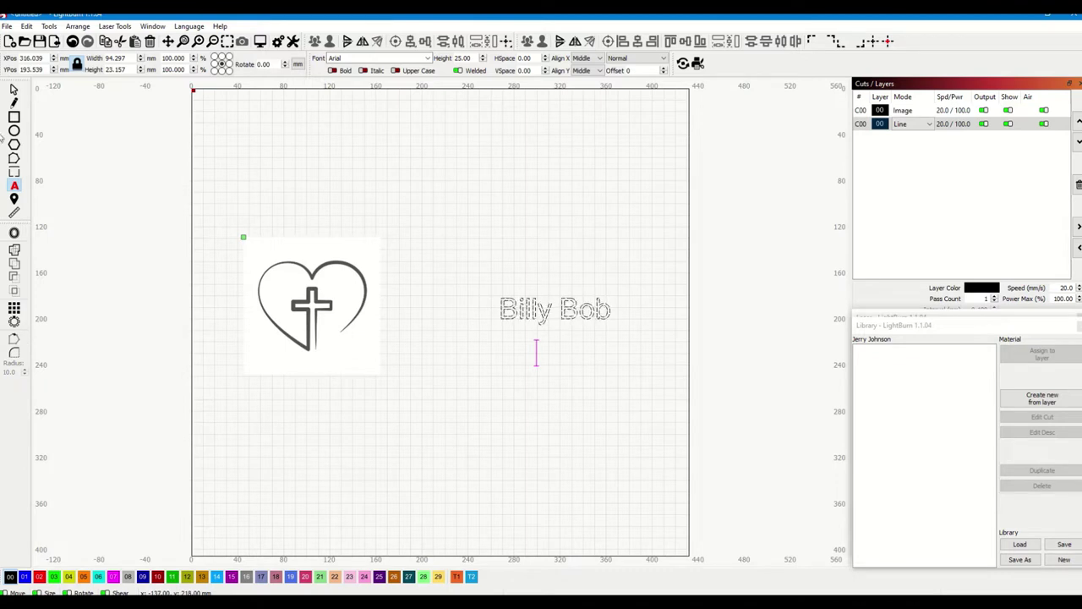
Move 'Billy Bob' to the heart's upper right and enlarge it to about 147 × 36 mm.
{"action": "left_click", "coordinate": [13, 88]}
{"action": "left_click_drag", "start_coordinate": [518, 301], "coordinate": [474, 250]}
{"action": "left_click_drag", "start_coordinate": [559, 270], "coordinate": [580, 285]}
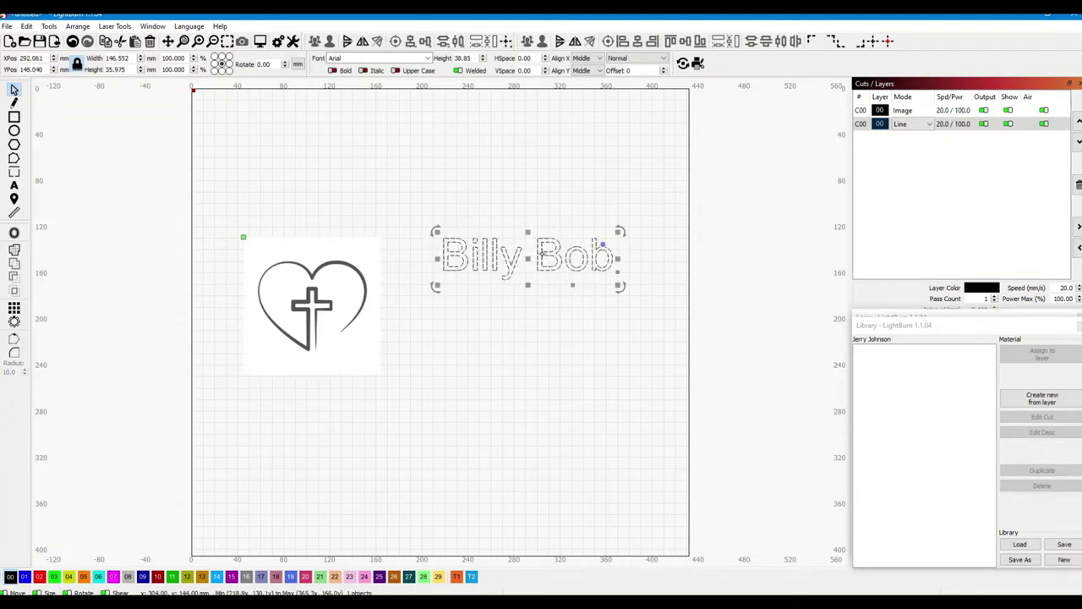
{"action": "left_click", "coordinate": [509, 272]}
{"action": "left_click", "coordinate": [534, 258]}
{"action": "mouse_move", "coordinate": [529, 263]}
{"action": "left_mouse_down"}
{"action": "mouse_move", "coordinate": [499, 268]}
{"action": "mouse_move", "coordinate": [514, 271]}
{"action": "left_mouse_up"}
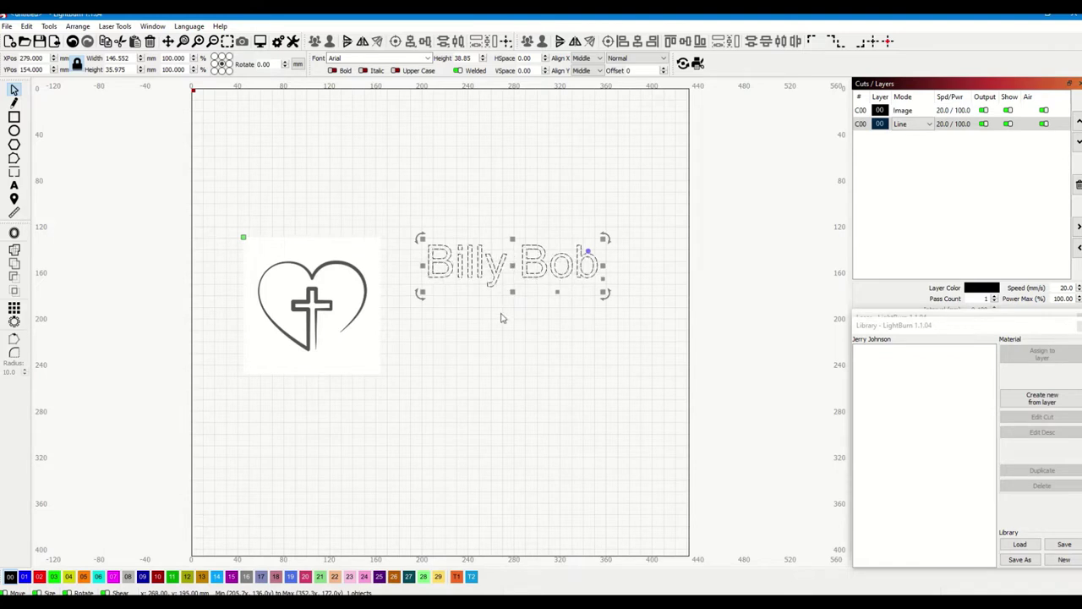
{"action": "left_click", "coordinate": [502, 315]}
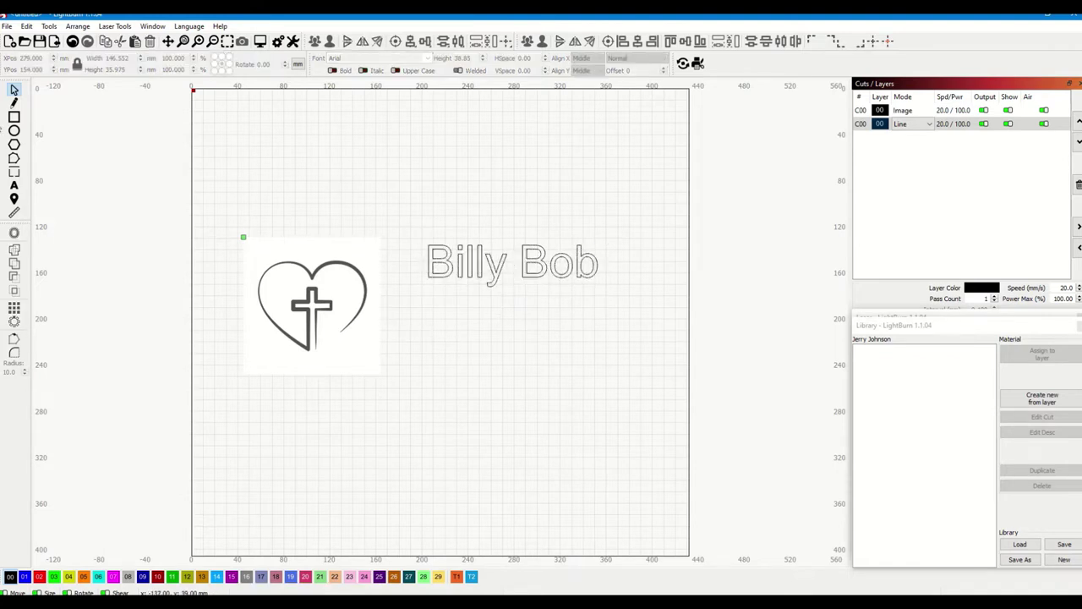
Type 'January 1, 1900' and a second line 'To May 15' below the name.
{"action": "left_click", "coordinate": [13, 185]}
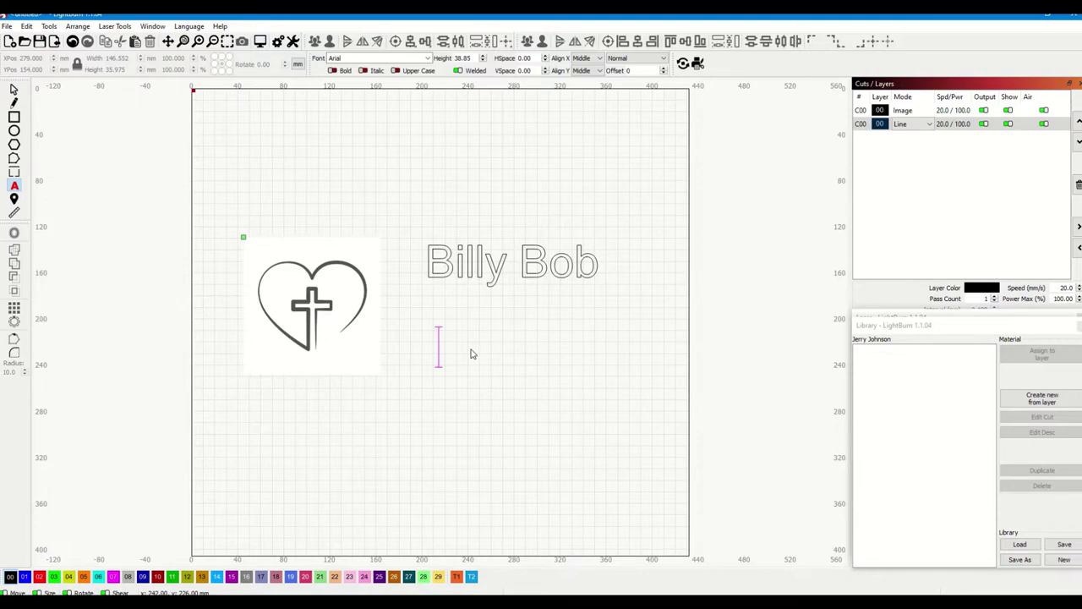
{"action": "type", "text": "Jany"}
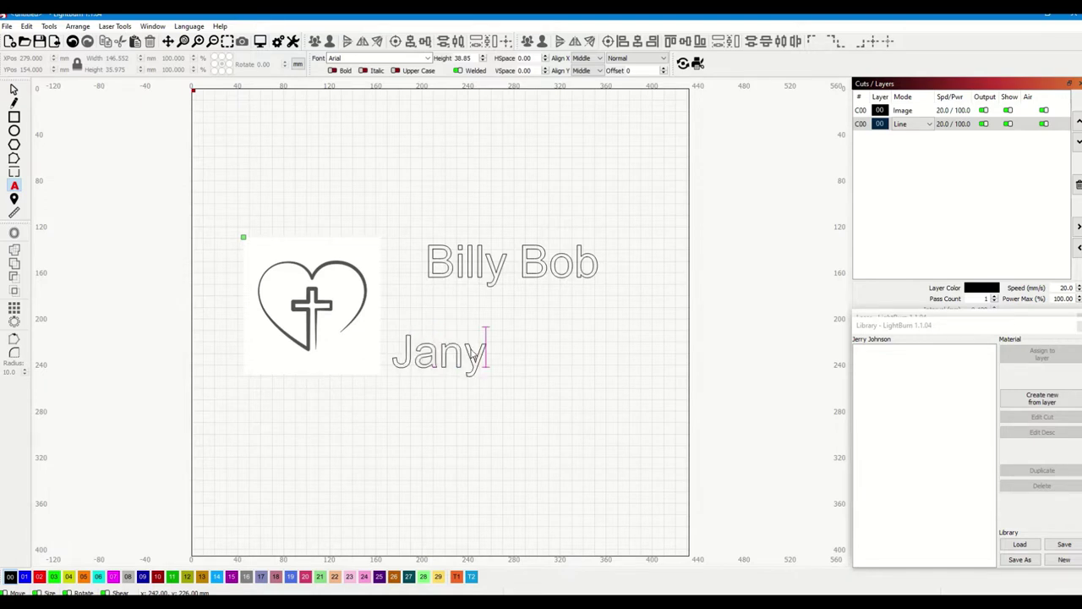
{"action": "key", "text": "BackSpace"}
{"action": "type", "text": "u"}
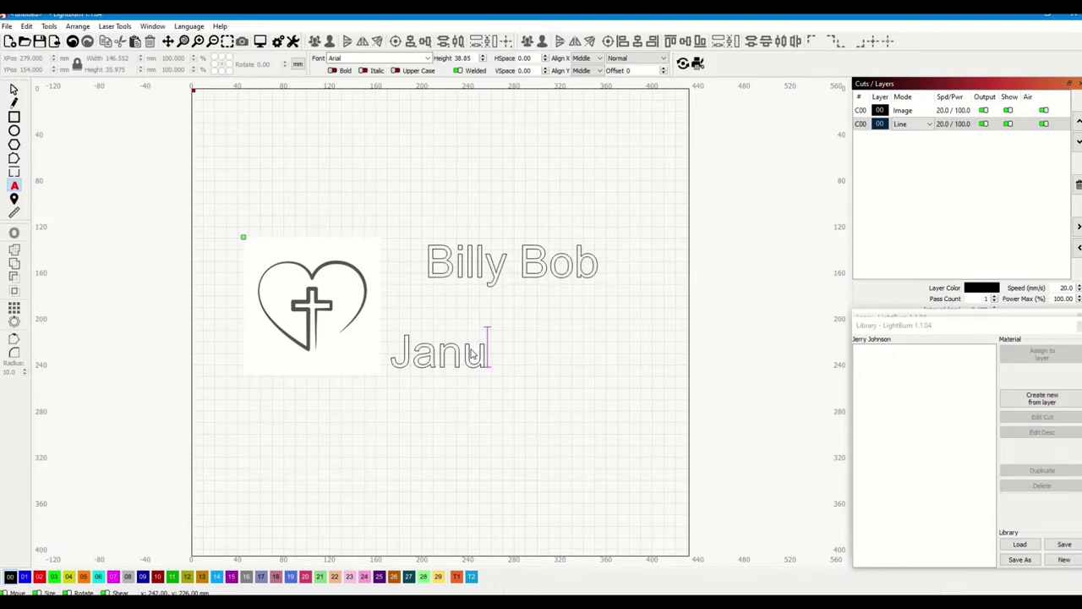
{"action": "type", "text": "ary"}
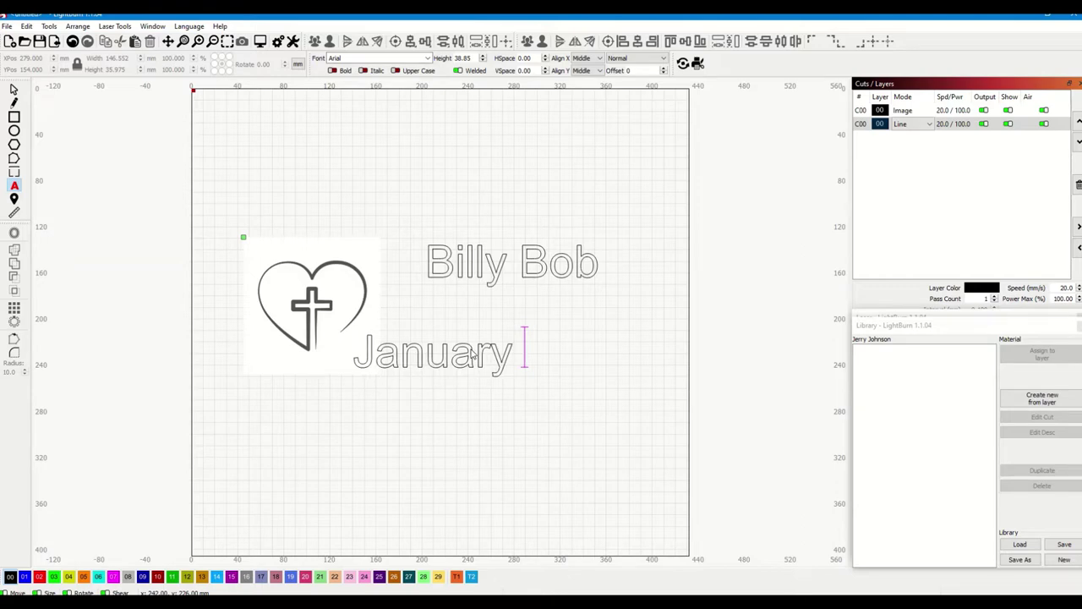
{"action": "type", "text": " 1, "}
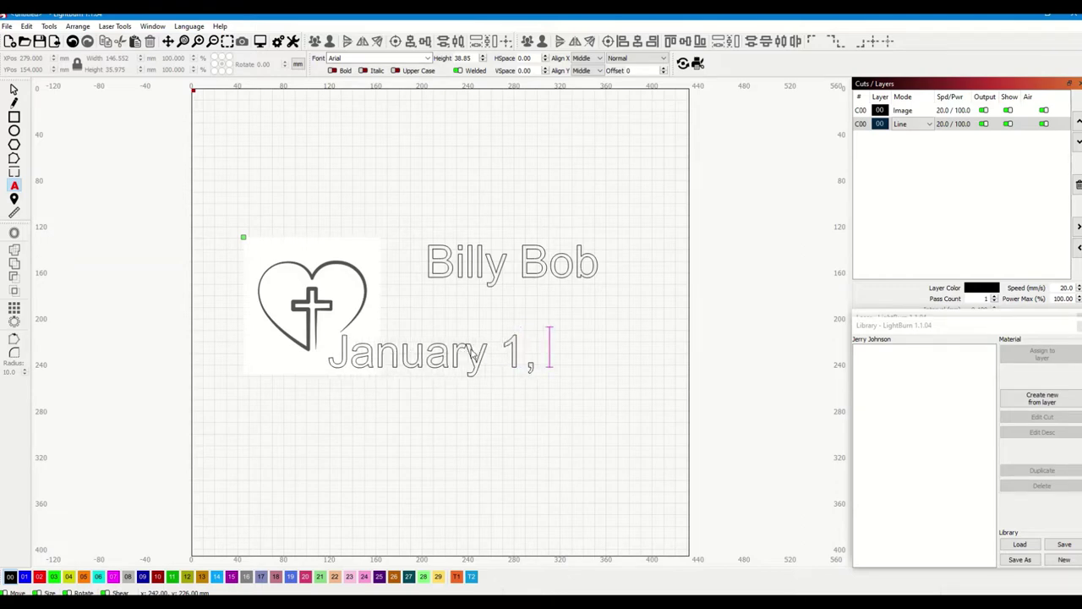
{"action": "type", "text": "1900"}
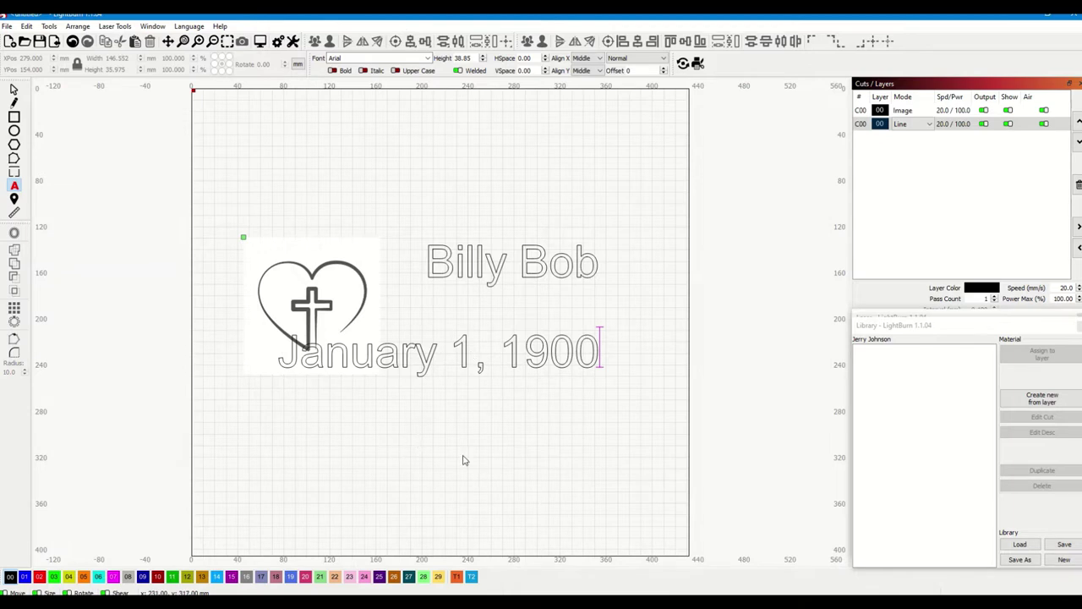
{"action": "key", "text": "Return"}
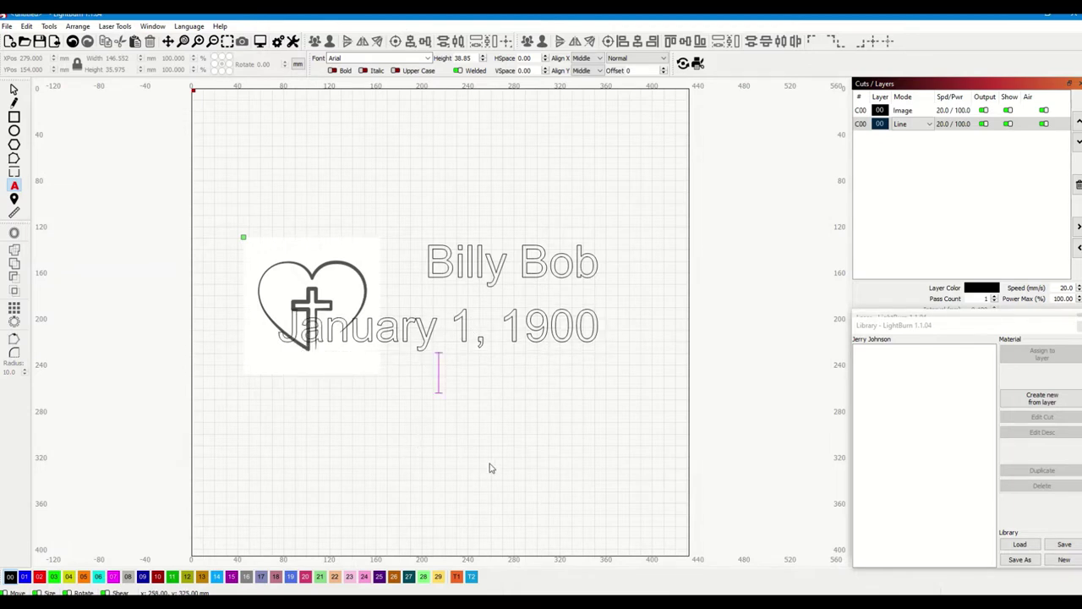
{"action": "type", "text": "To"}
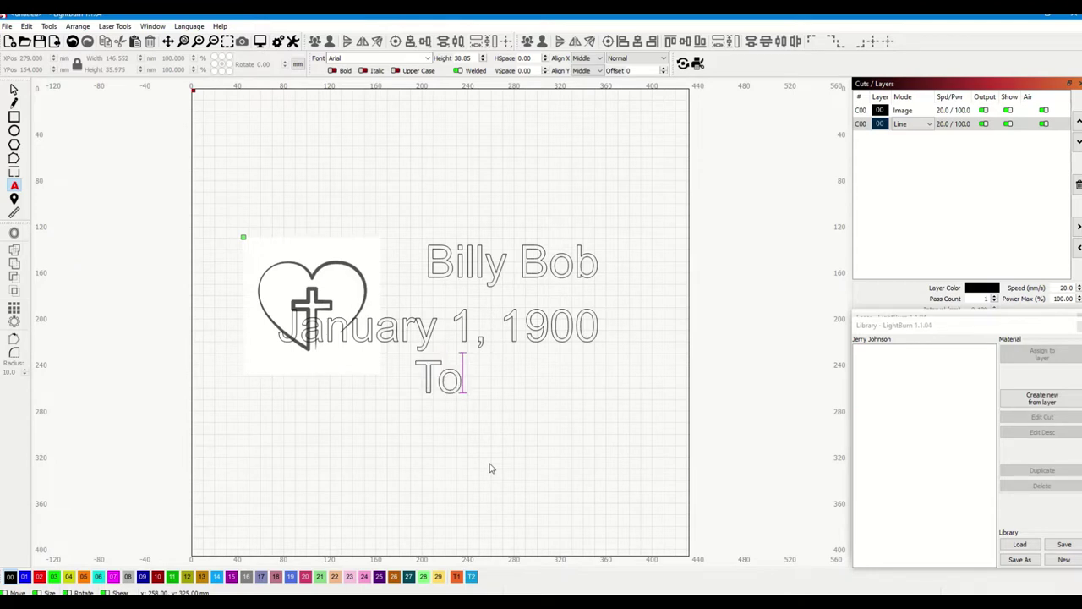
{"action": "type", "text": " May "}
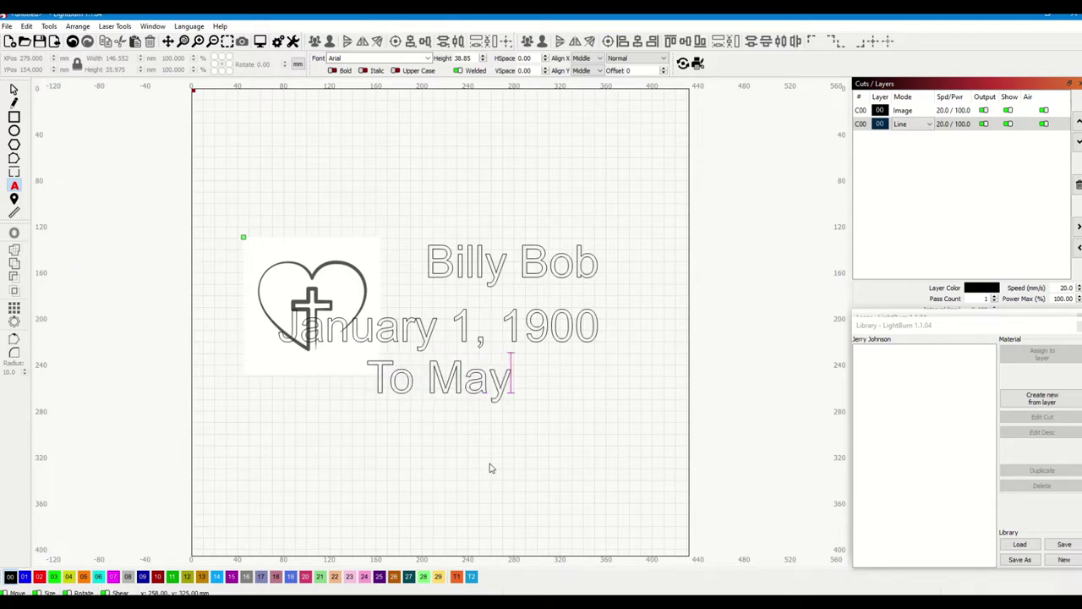
{"action": "type", "text": "15 198"}
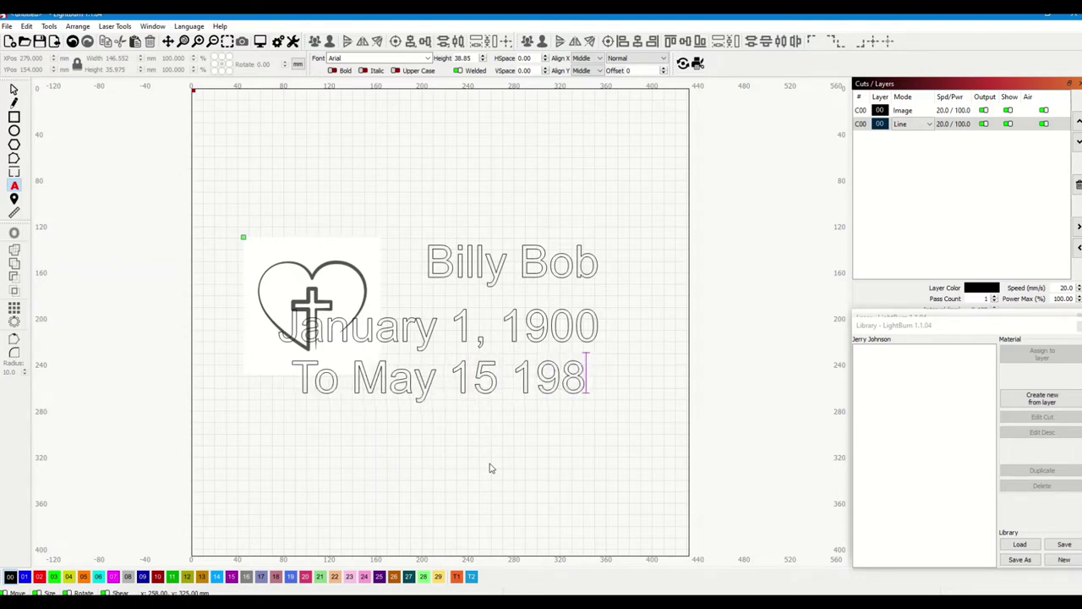
Complete the second date line as 'To May 15 1985' and select the date text block.
{"action": "type", "text": "5"}
{"action": "left_click", "coordinate": [458, 457]}
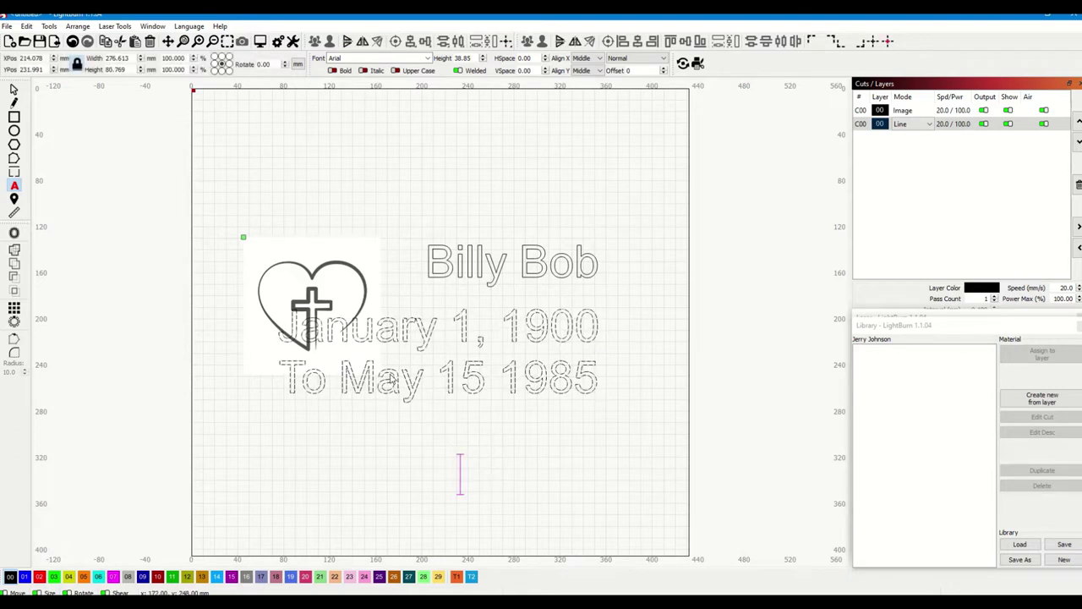
{"action": "left_click", "coordinate": [395, 378]}
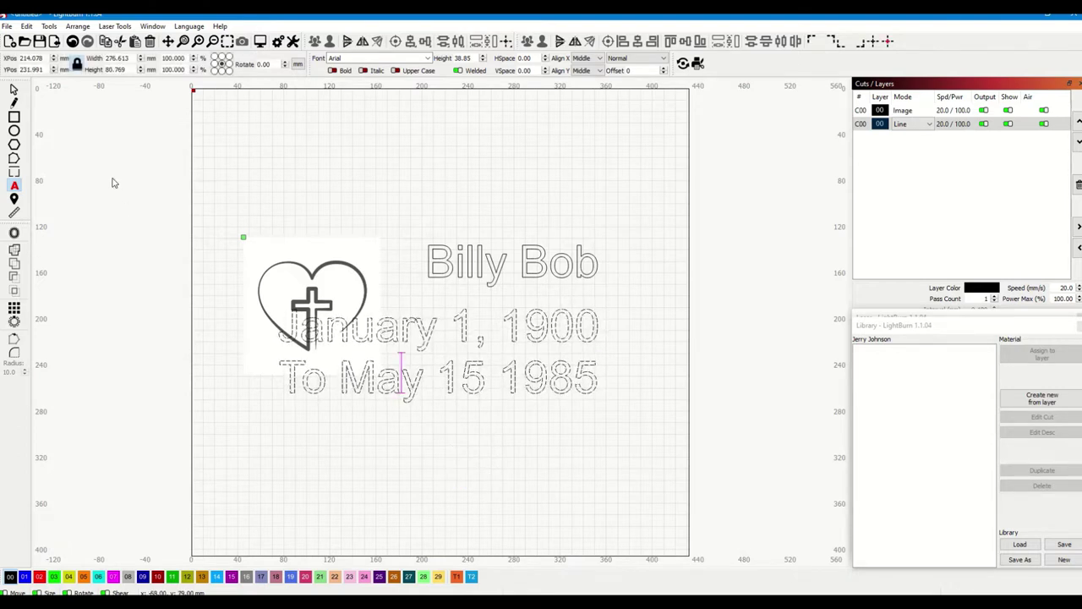
{"action": "key", "text": "Escape"}
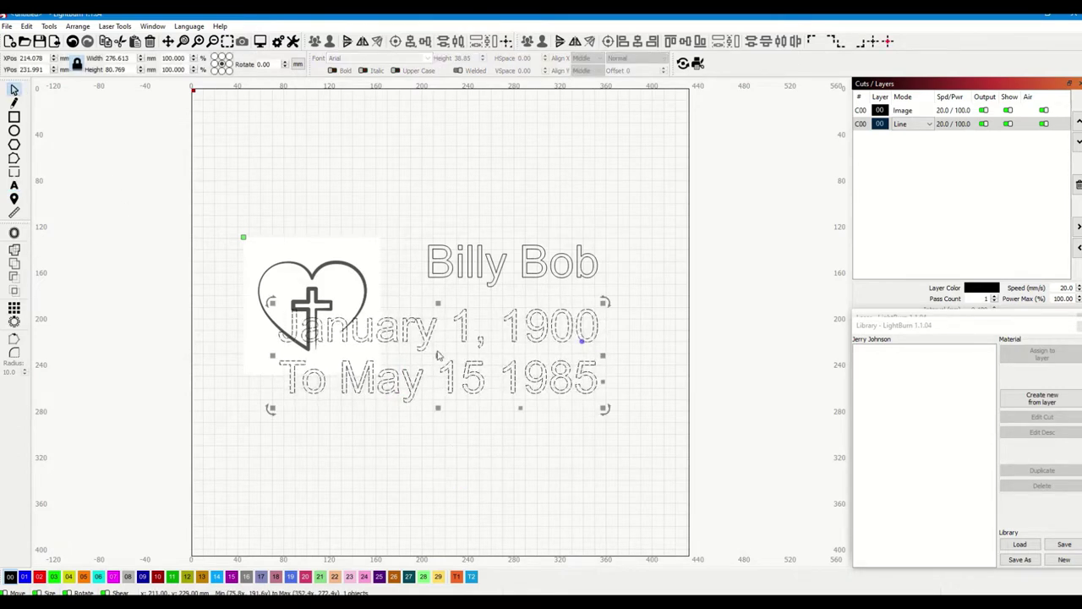
Shrink the date text and place it under 'Billy Bob', clear of the heart.
{"action": "left_click_drag", "start_coordinate": [440, 357], "coordinate": [505, 370]}
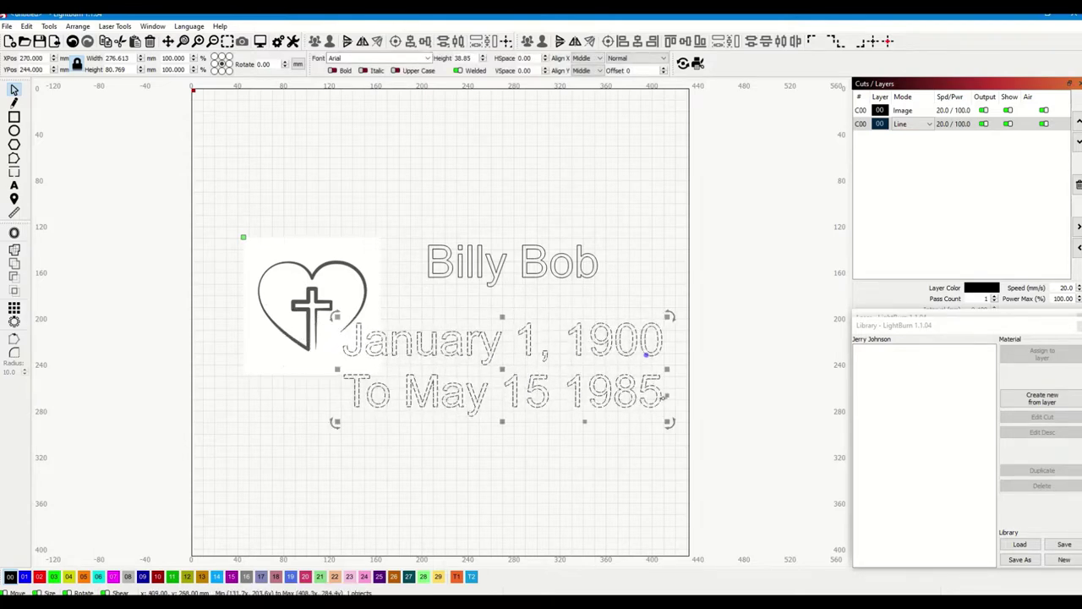
{"action": "left_click_drag", "start_coordinate": [667, 421], "coordinate": [556, 345]}
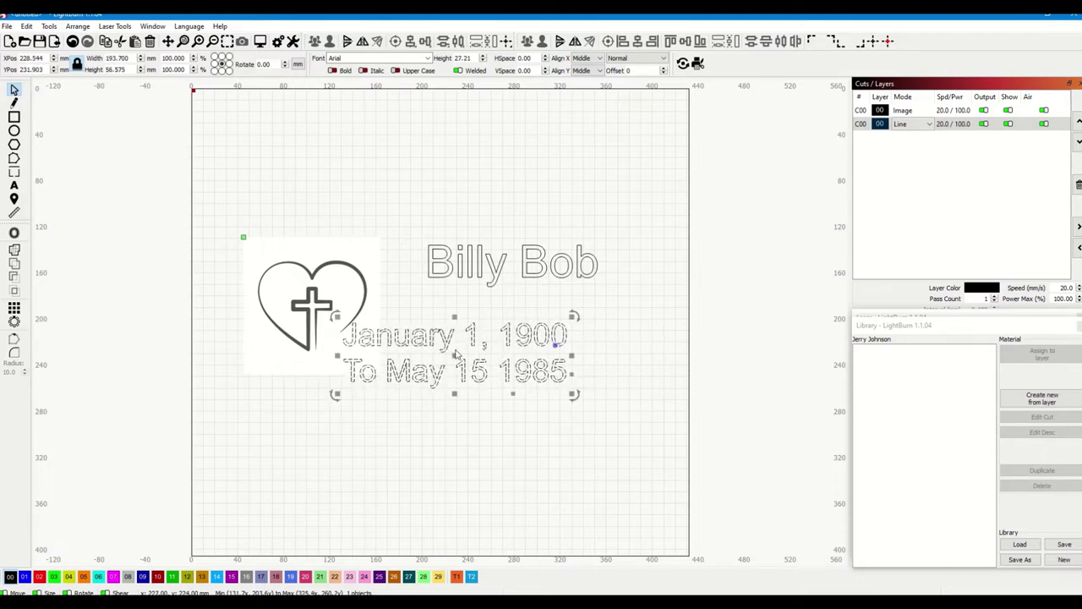
{"action": "left_click_drag", "start_coordinate": [457, 358], "coordinate": [499, 340]}
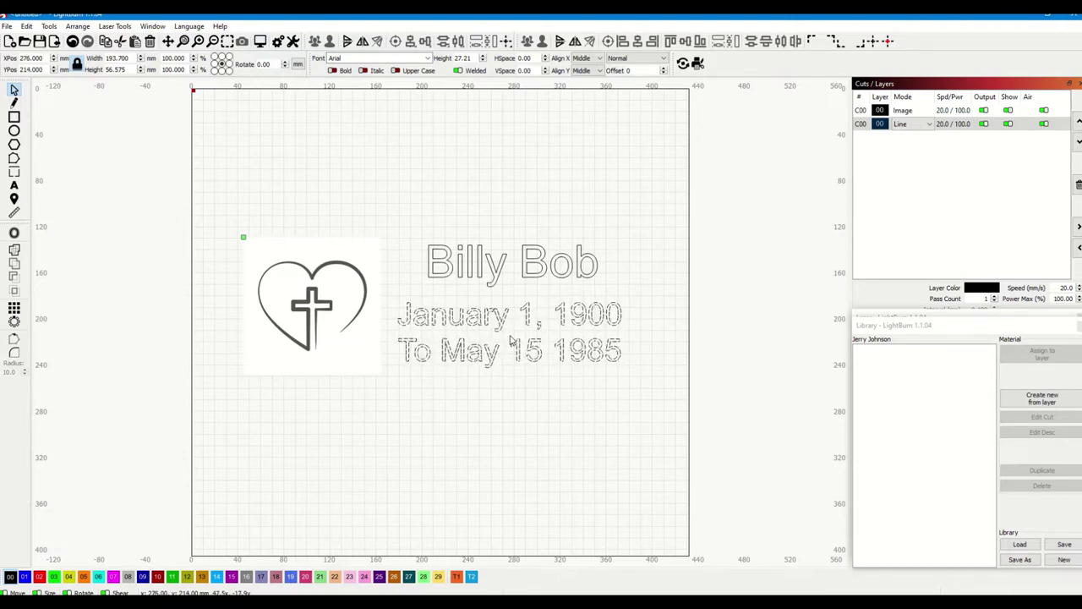
{"action": "left_click_drag", "start_coordinate": [509, 339], "coordinate": [509, 339]}
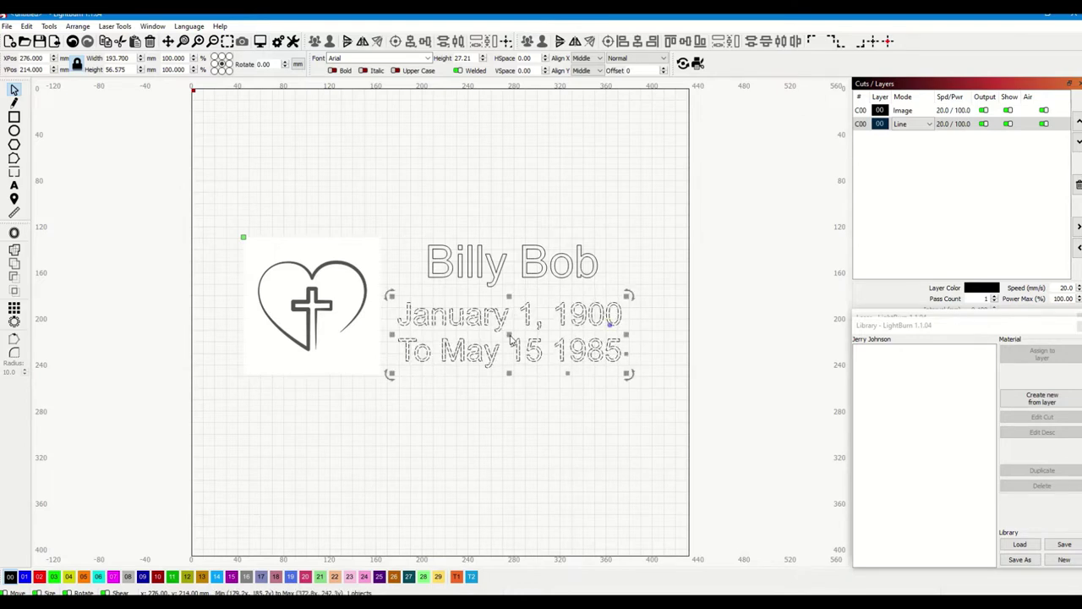
{"action": "left_click", "coordinate": [568, 429]}
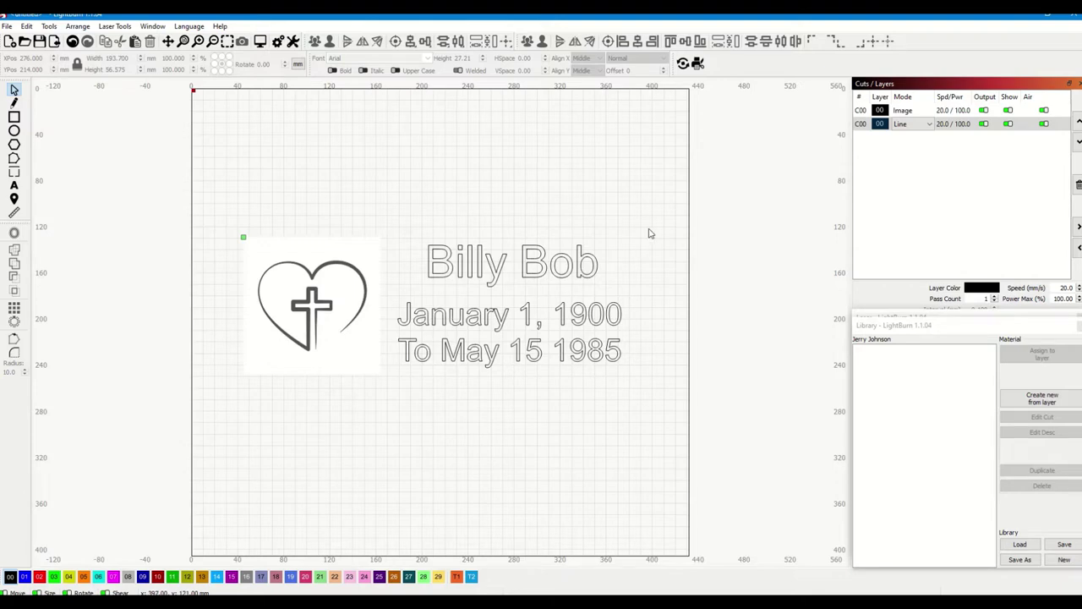
Scale the heart image and all three text lines together to about 156 × 57 mm.
{"action": "left_click_drag", "start_coordinate": [649, 228], "coordinate": [233, 387]}
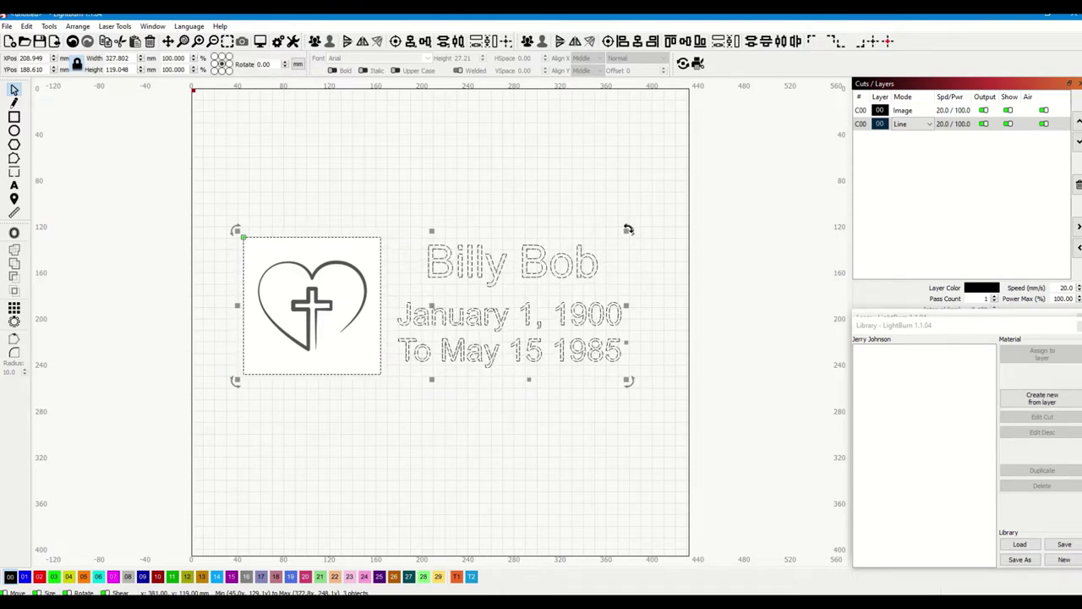
{"action": "left_click_drag", "start_coordinate": [628, 229], "coordinate": [437, 310]}
Zoom in and move the heart-and-text group against the work area's left edge.
{"action": "left_click", "coordinate": [419, 312]}
{"action": "scroll", "coordinate": [412, 293], "scroll_direction": "up", "scroll_amount": 3}
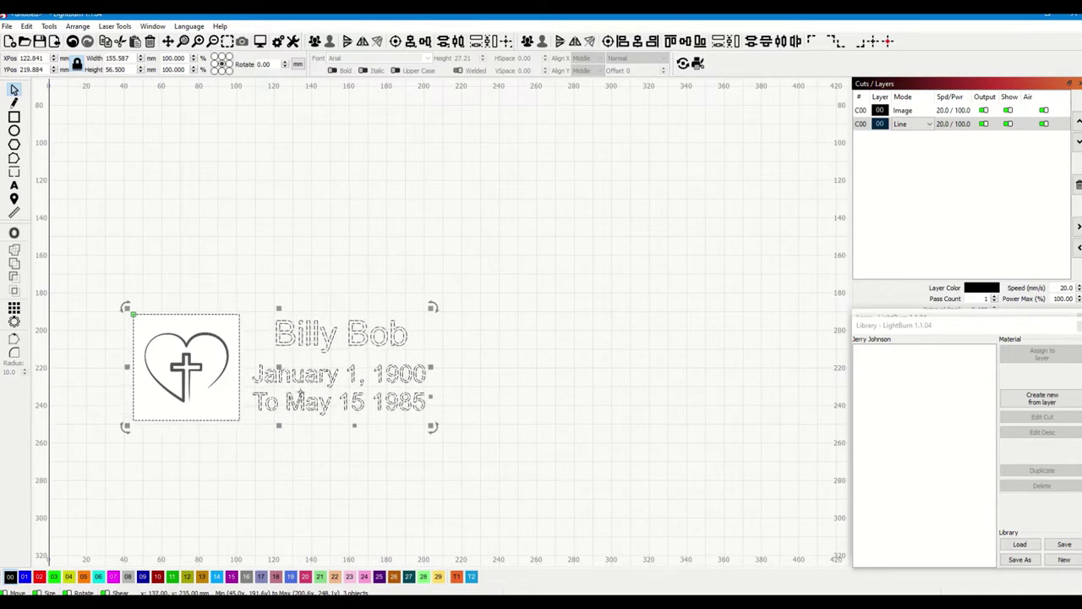
{"action": "left_click_drag", "start_coordinate": [275, 365], "coordinate": [195, 275]}
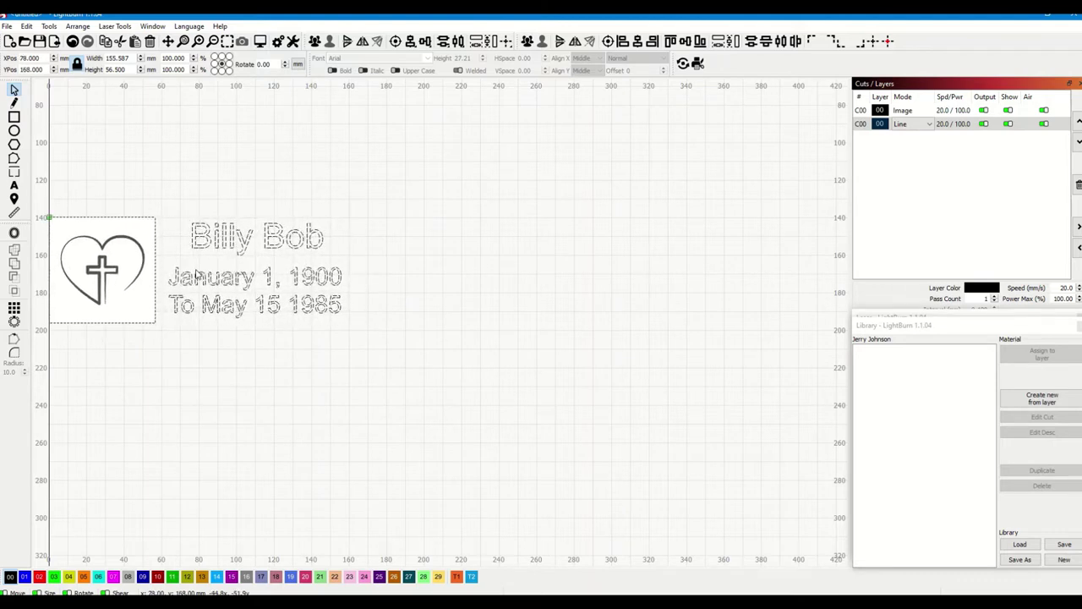
{"action": "left_click_drag", "start_coordinate": [195, 275], "coordinate": [195, 275]}
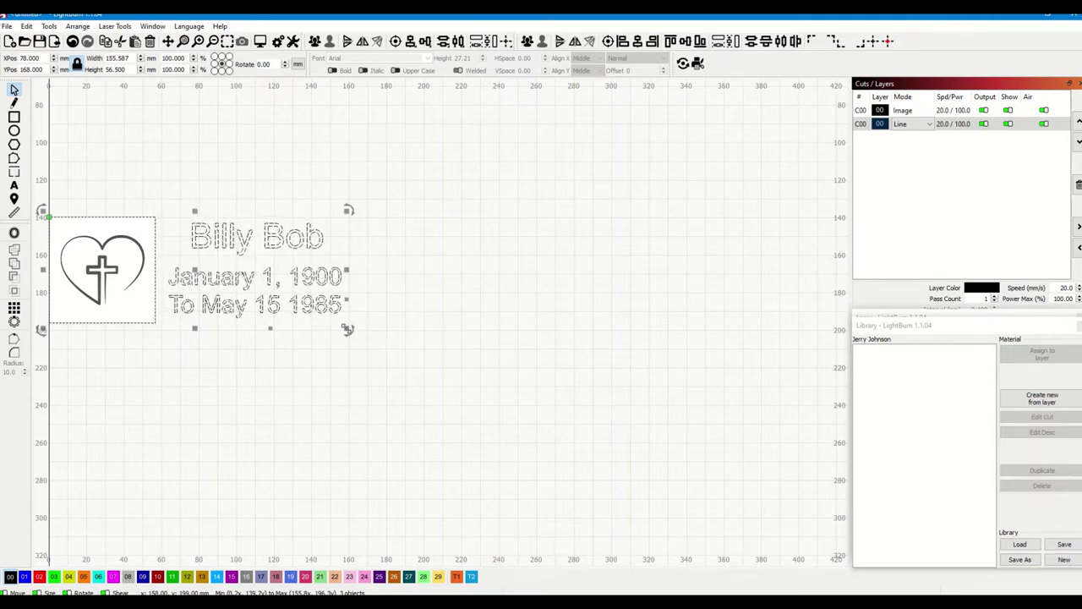
Resize the group to about 91 × 36 mm, centred at X 45.6, Y 159.7 mm.
{"action": "left_click_drag", "start_coordinate": [349, 330], "coordinate": [235, 268]}
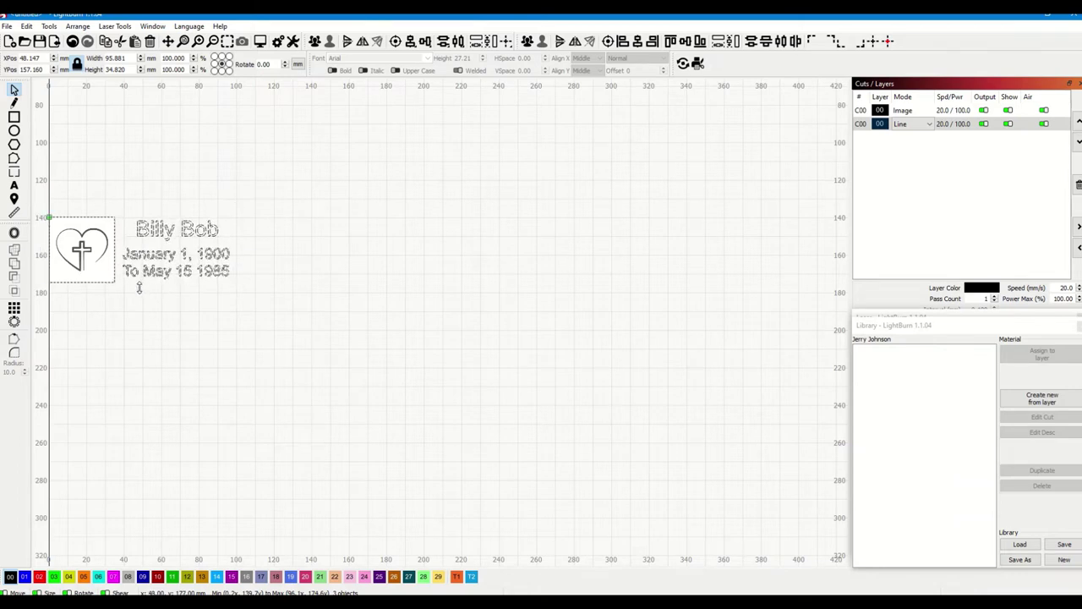
{"action": "left_click_drag", "start_coordinate": [140, 288], "coordinate": [140, 291]}
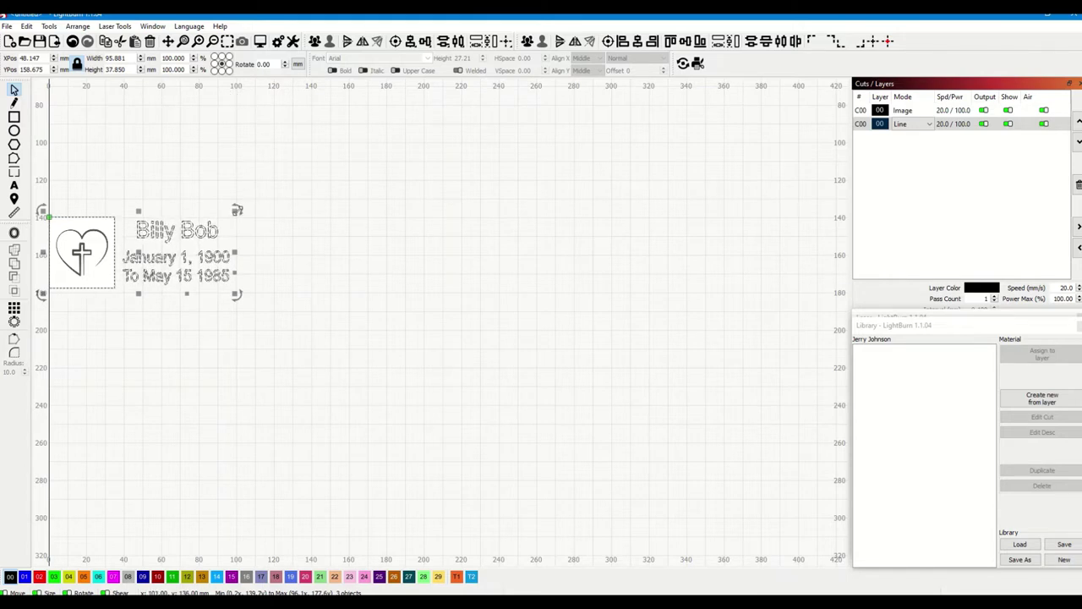
{"action": "left_click_drag", "start_coordinate": [238, 209], "coordinate": [228, 215]}
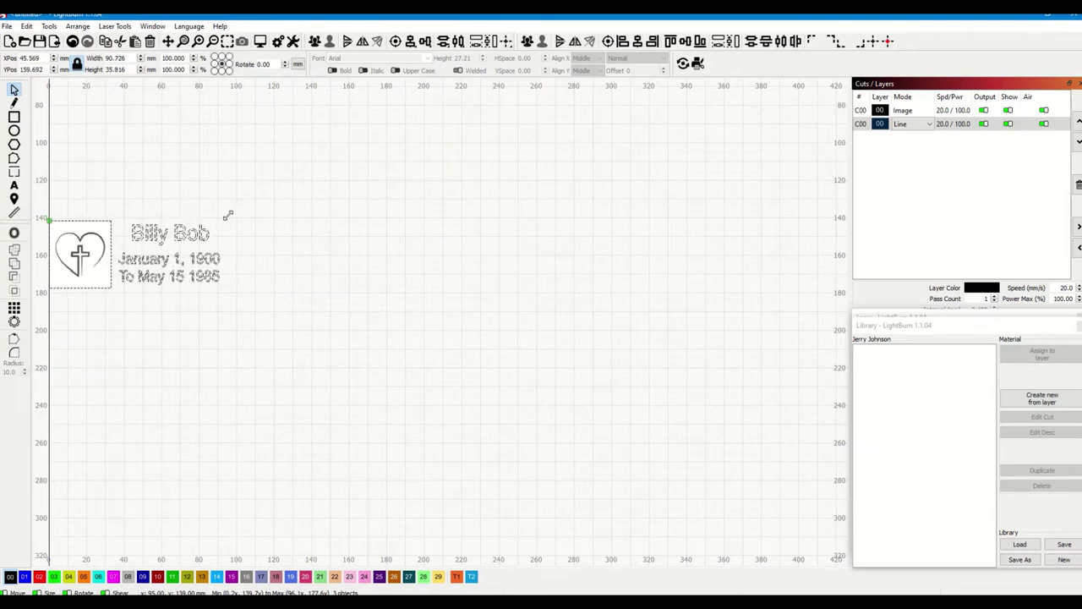
{"action": "left_click", "coordinate": [192, 246]}
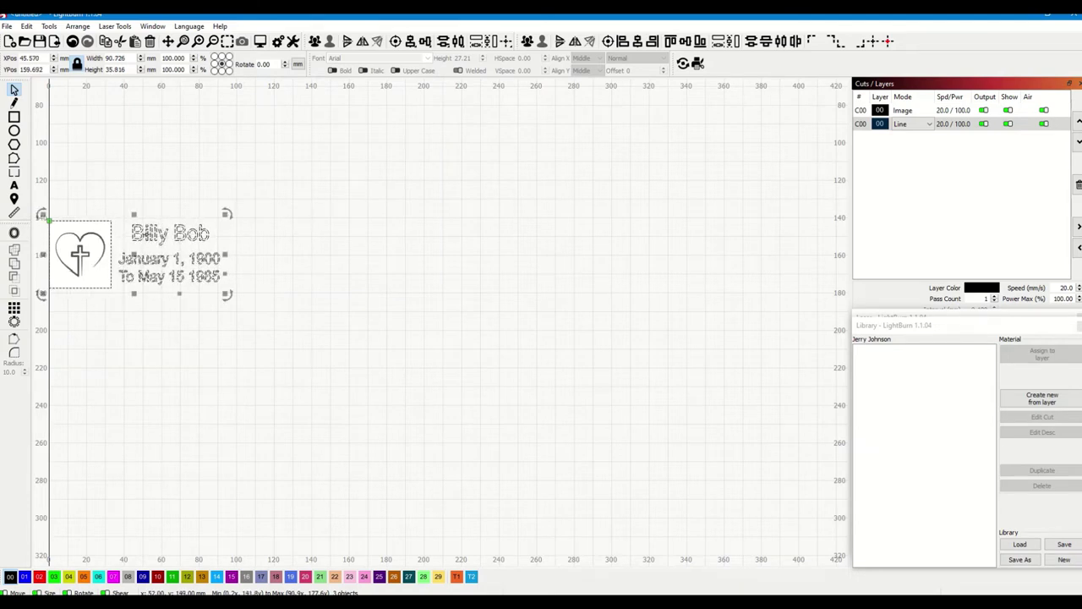
{"action": "left_click", "coordinate": [316, 281]}
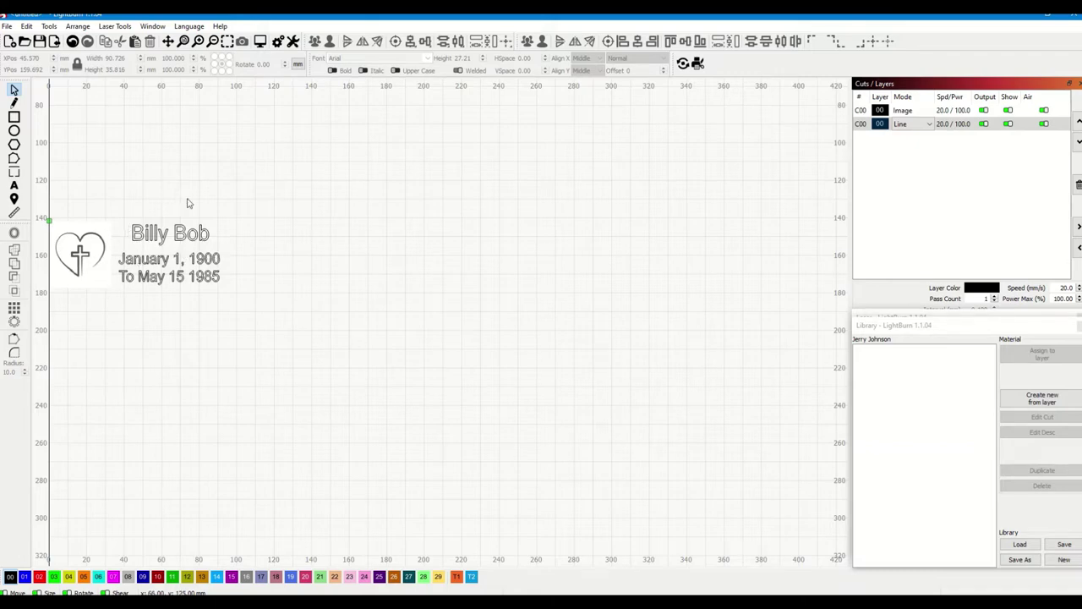
Move the heart-and-text group right so it is centred near X 112, Y 160 mm.
{"action": "left_click_drag", "start_coordinate": [238, 220], "coordinate": [50, 298]}
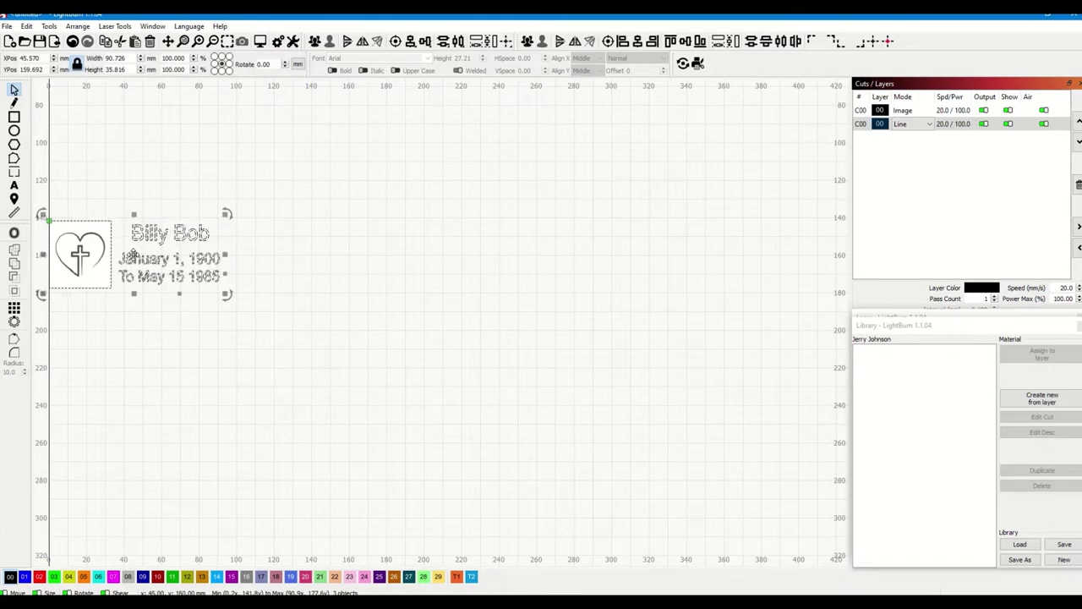
{"action": "left_click_drag", "start_coordinate": [135, 252], "coordinate": [315, 268]}
{"action": "scroll", "coordinate": [199, 246], "scroll_direction": "up", "scroll_amount": 4}
{"action": "scroll", "coordinate": [315, 268], "scroll_direction": "up", "scroll_amount": 1}
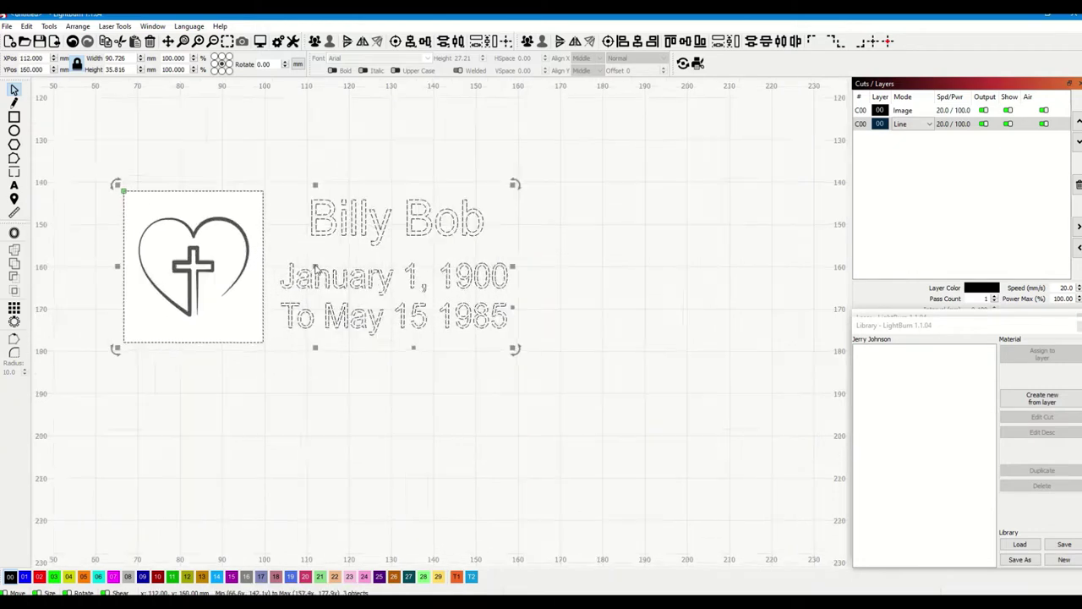
{"action": "left_click", "coordinate": [311, 415]}
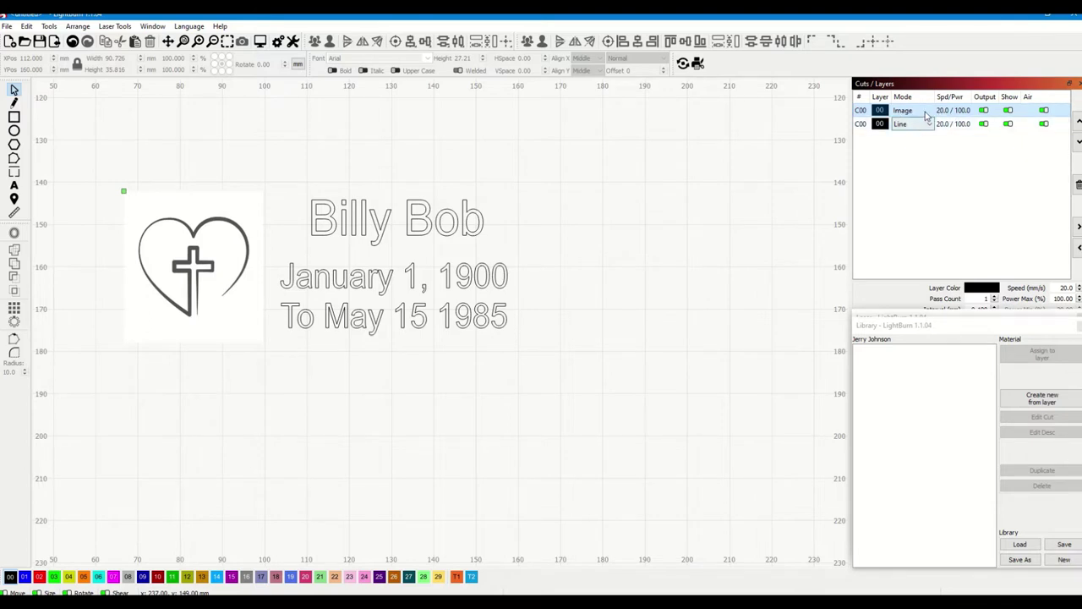
Give the Image layer 100 mm/s speed and 75% max power in the Cut Settings Editor.
{"action": "double_click", "coordinate": [925, 112]}
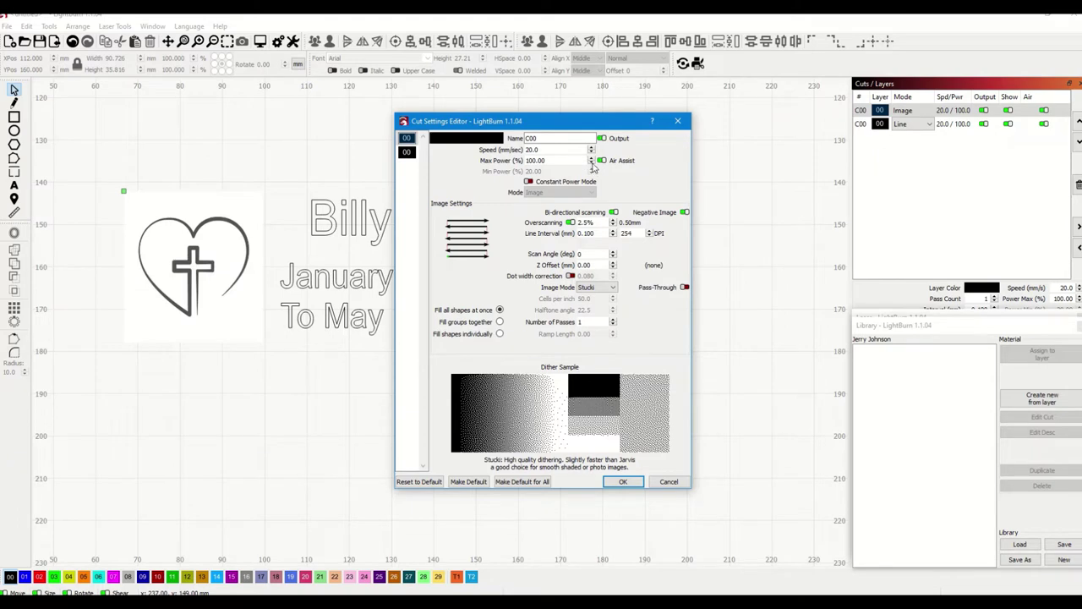
{"action": "scroll", "coordinate": [593, 167], "scroll_direction": "down", "scroll_amount": 20}
{"action": "scroll", "coordinate": [592, 150], "scroll_direction": "up", "scroll_amount": 10}
{"action": "scroll", "coordinate": [592, 163], "scroll_direction": "up", "scroll_amount": 5}
{"action": "left_click", "coordinate": [622, 481]}
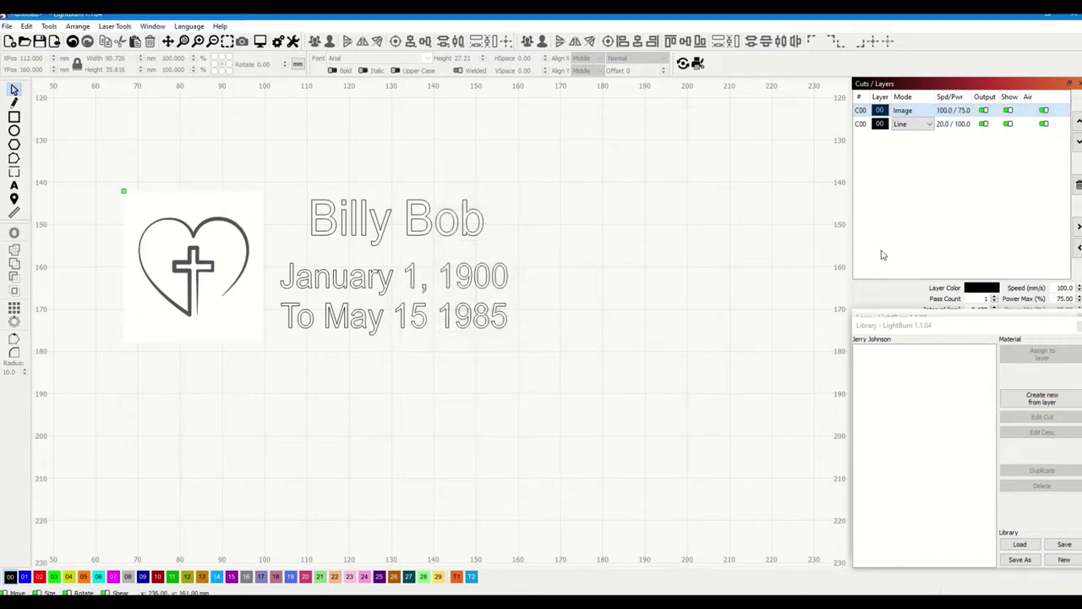
Change the Line layer's speed to 100 mm/s and max power to 75%.
{"action": "double_click", "coordinate": [937, 127]}
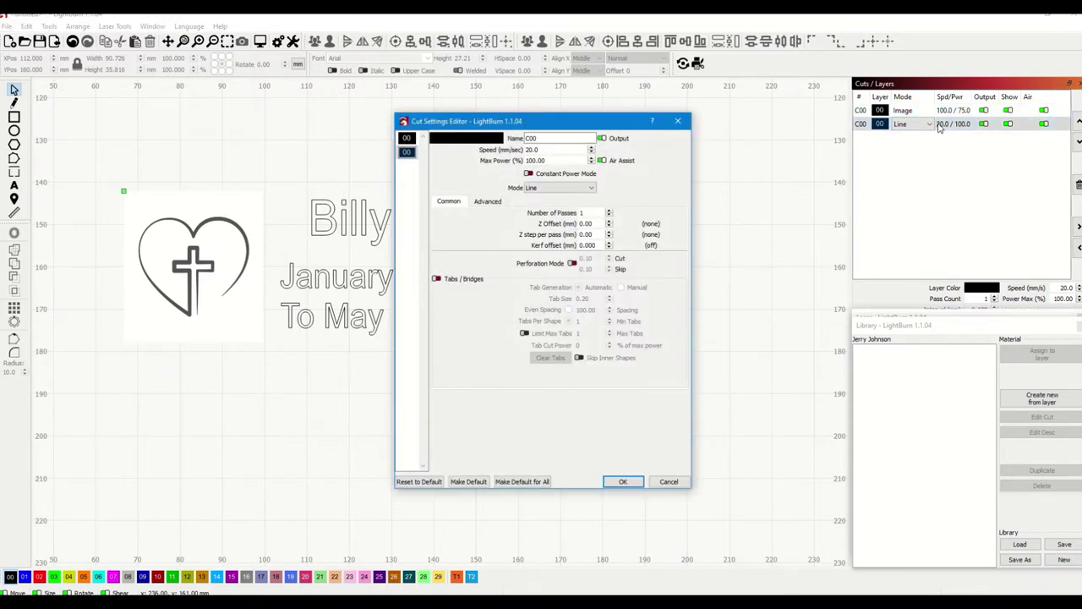
{"action": "left_click", "coordinate": [590, 147]}
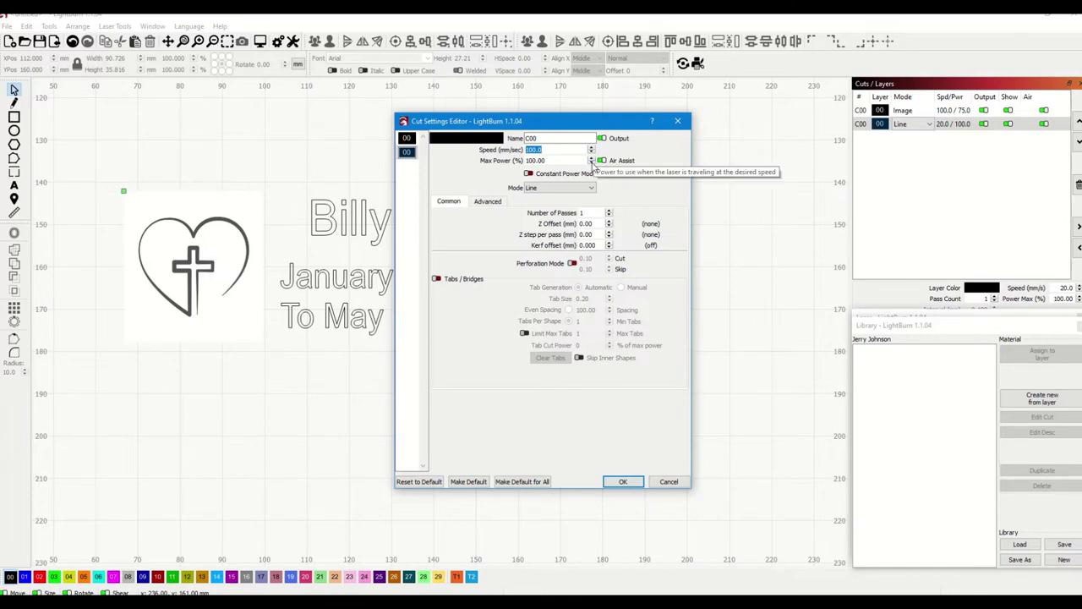
{"action": "left_click", "coordinate": [592, 164]}
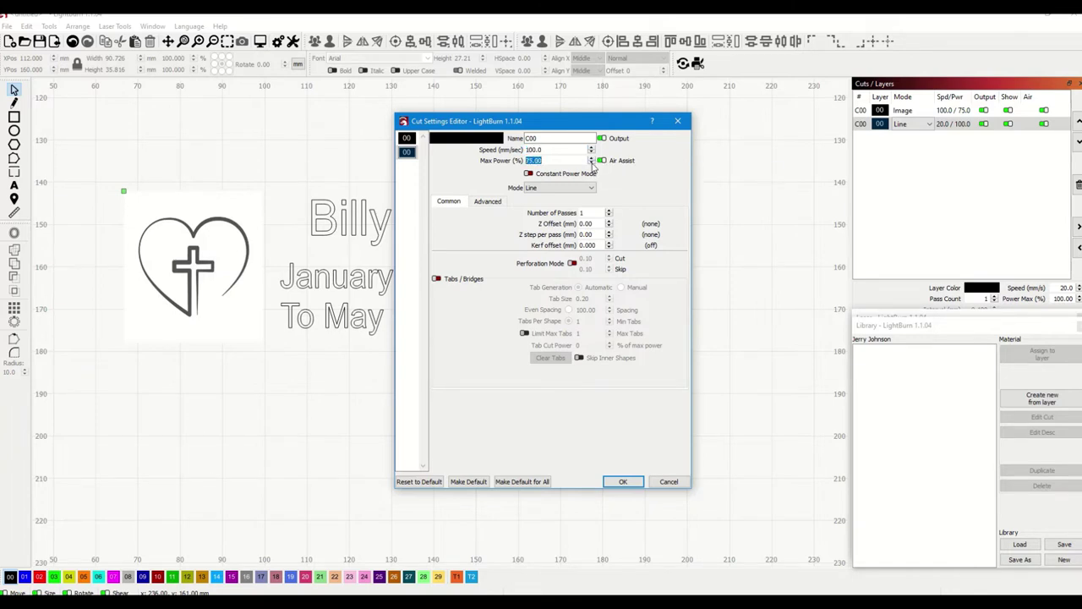
{"action": "left_click", "coordinate": [627, 486]}
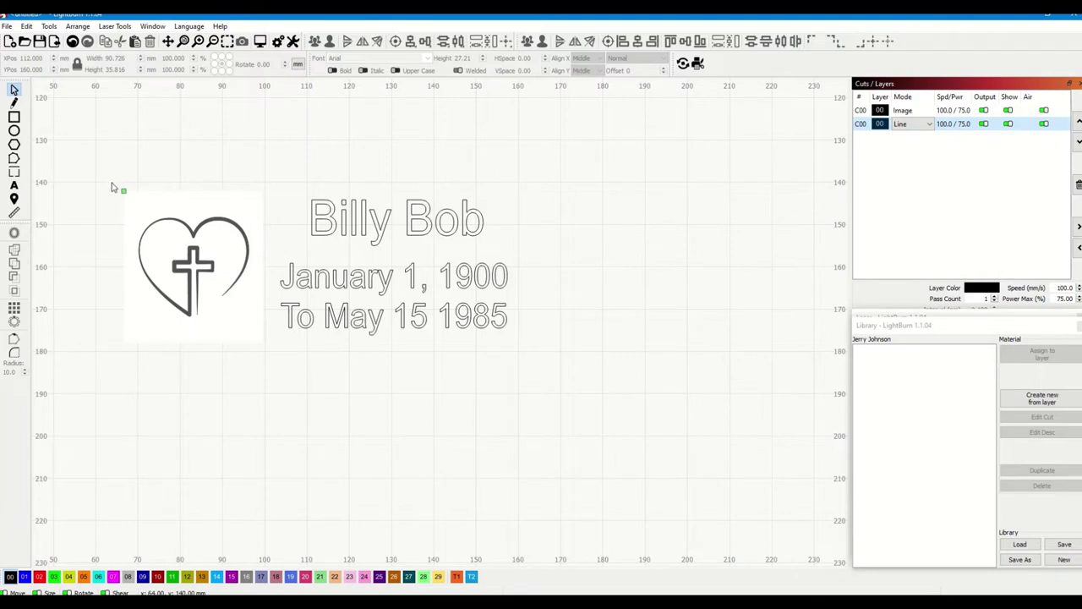
{"action": "left_click_drag", "start_coordinate": [112, 183], "coordinate": [524, 347]}
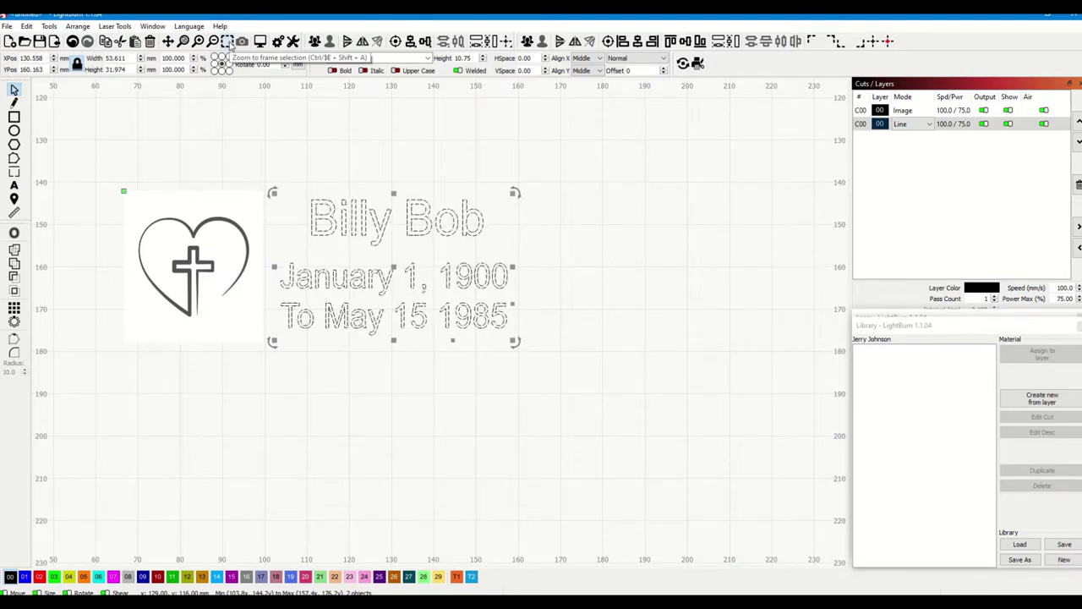
{"action": "left_click", "coordinate": [260, 42]}
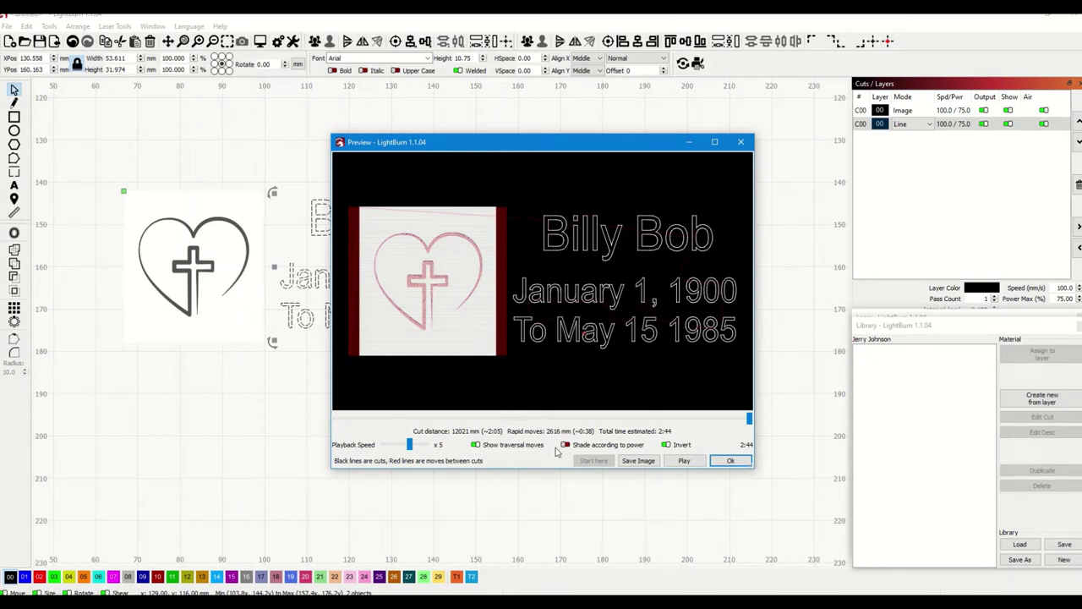
{"action": "left_click", "coordinate": [732, 460]}
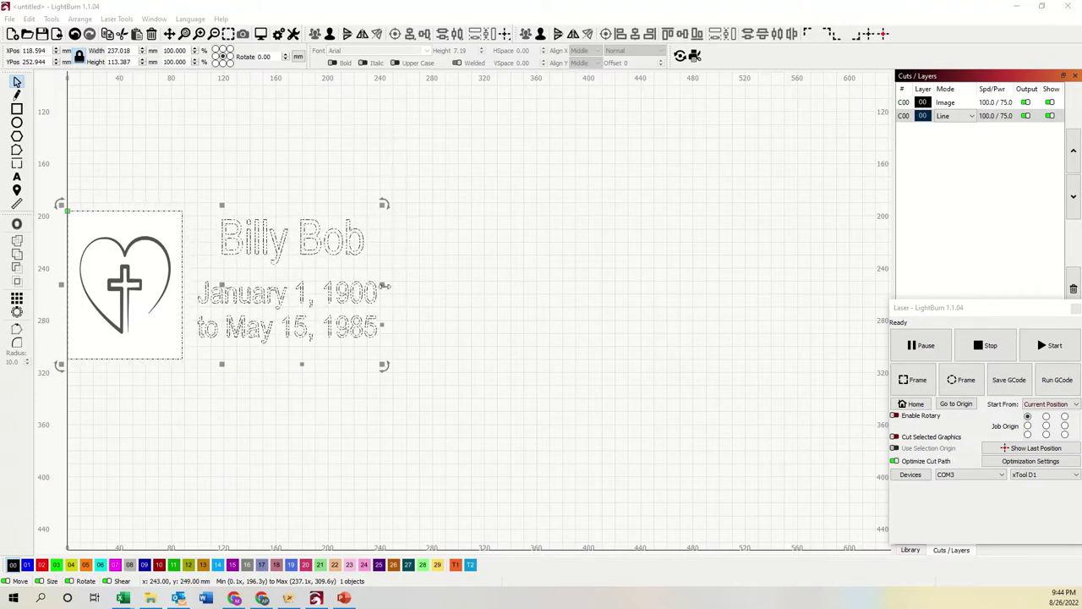
Drag the design's right edge inward until it is about 230.5 mm wide.
{"action": "left_click", "coordinate": [382, 285]}
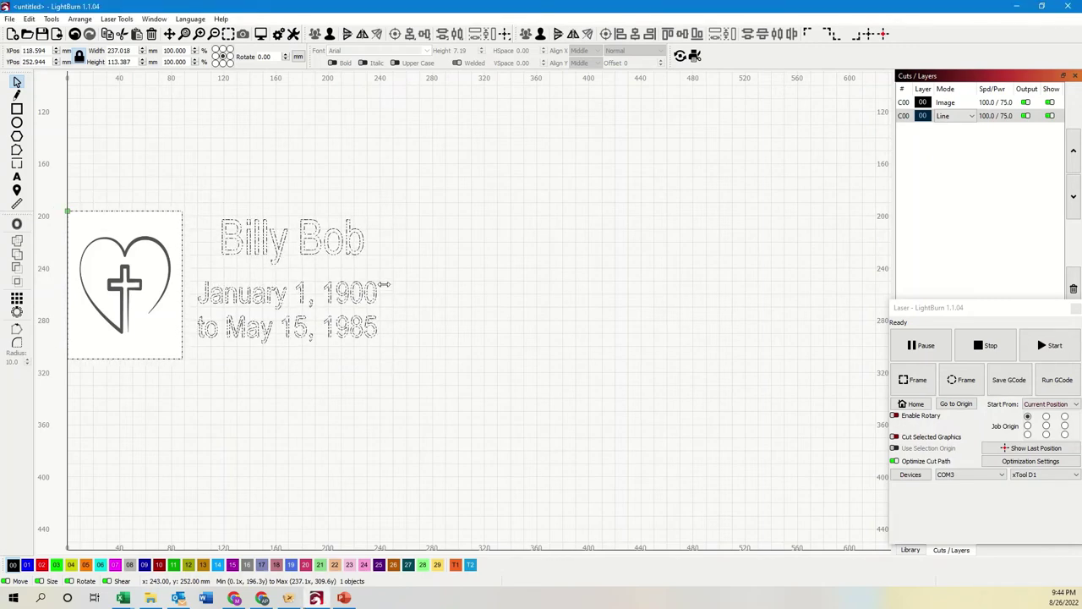
{"action": "left_click_drag", "start_coordinate": [383, 285], "coordinate": [375, 281]}
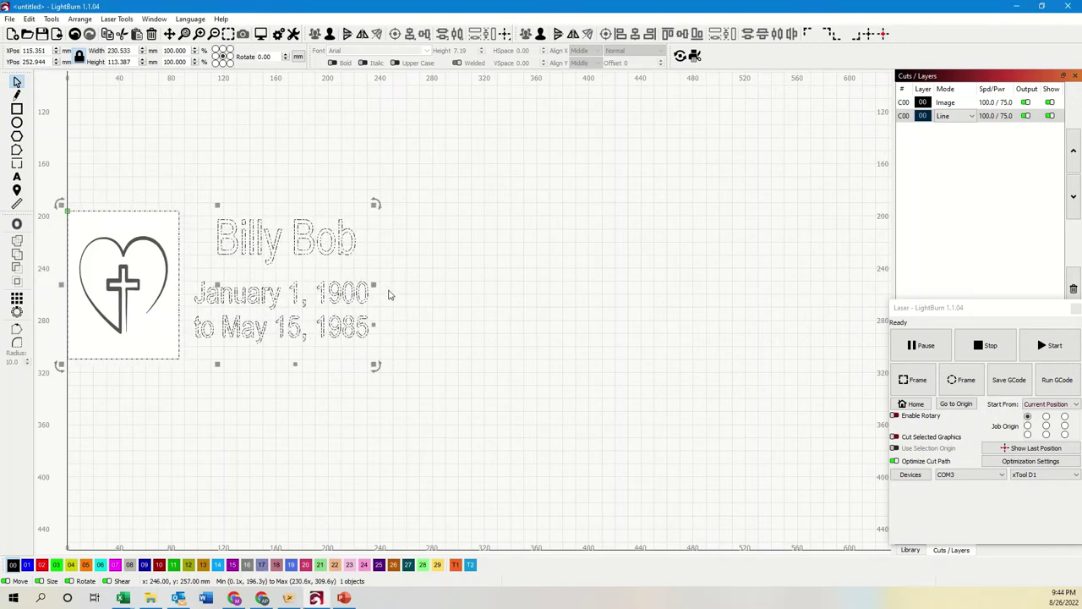